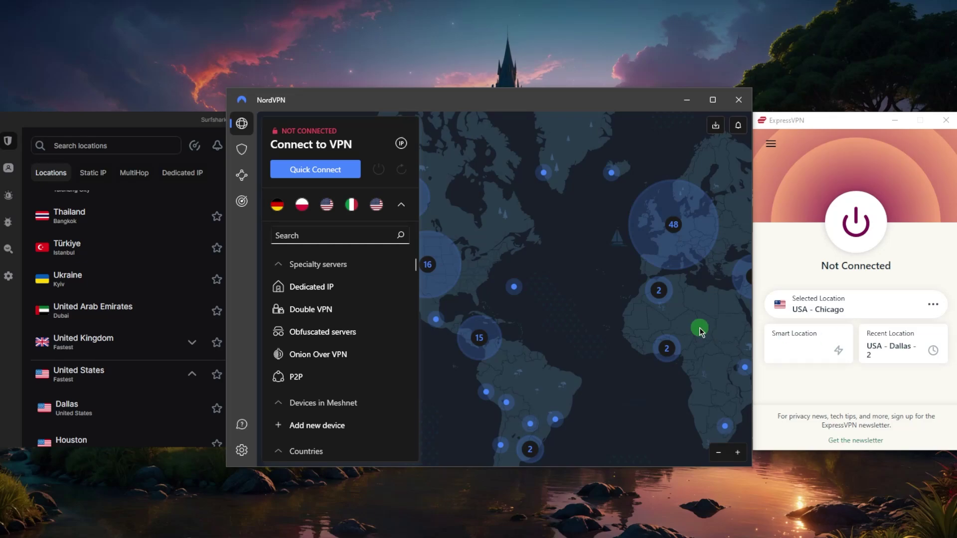
Pan NordVPN's map, then bring the Surfshark, NordVPN and ExpressVPN windows forward in turn
mouse_move(601, 284)
left_mouse_down()
mouse_move(609, 271)
mouse_move(518, 277)
mouse_move(537, 289)
mouse_move(546, 283)
mouse_move(582, 322)
mouse_move(600, 289)
left_mouse_up()
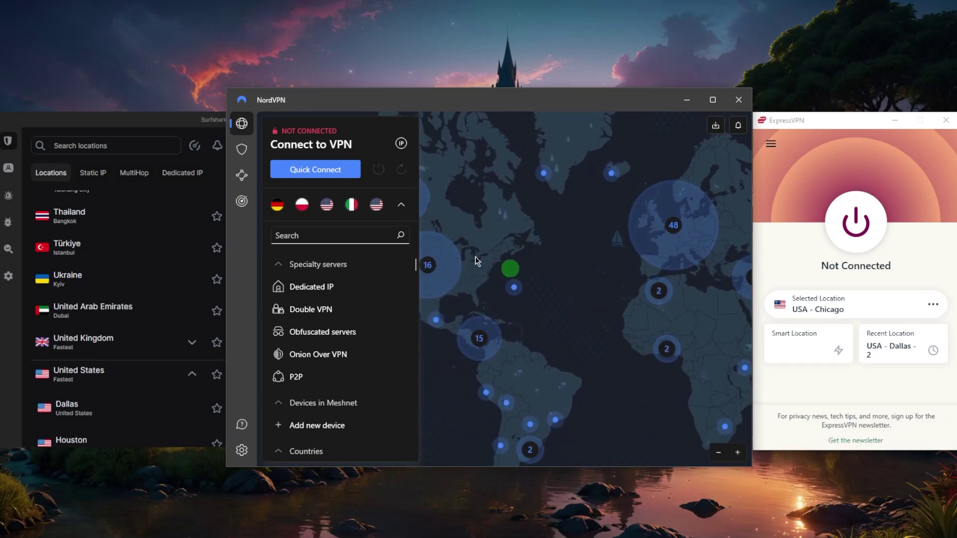
scroll(142, 281, "up", 10)
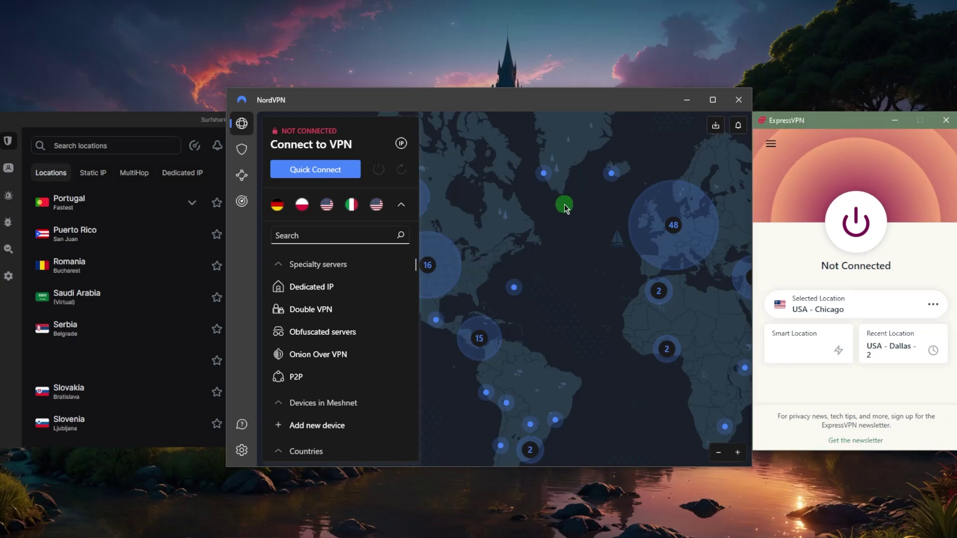
left_click(194, 131)
left_click(532, 221)
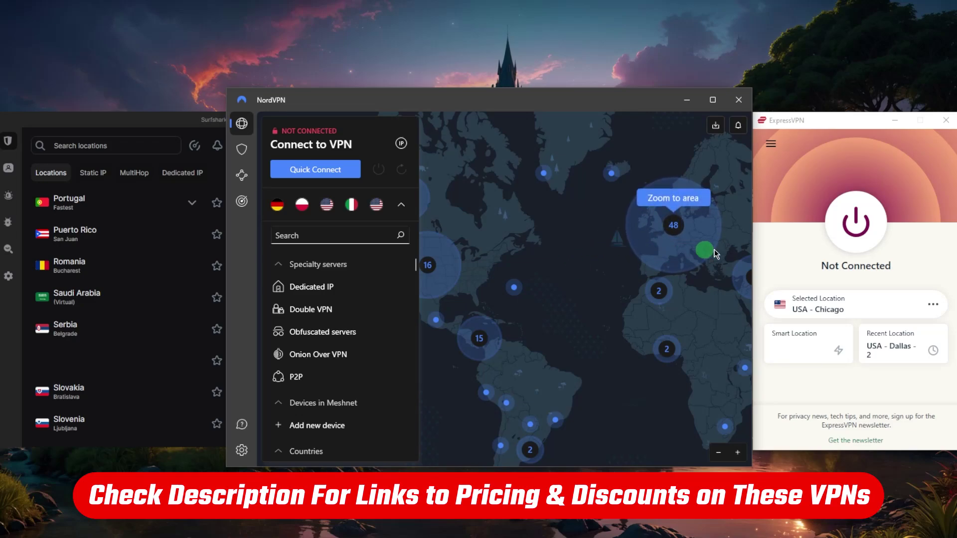
left_click(791, 173)
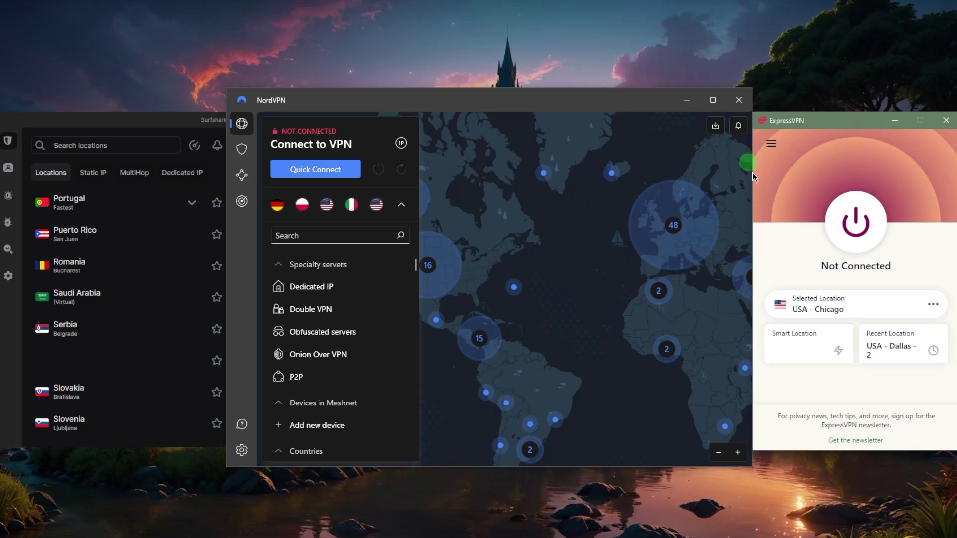
Browse ExpressVPN's full list of VPN locations, then close it
left_click(768, 149)
left_click(786, 165)
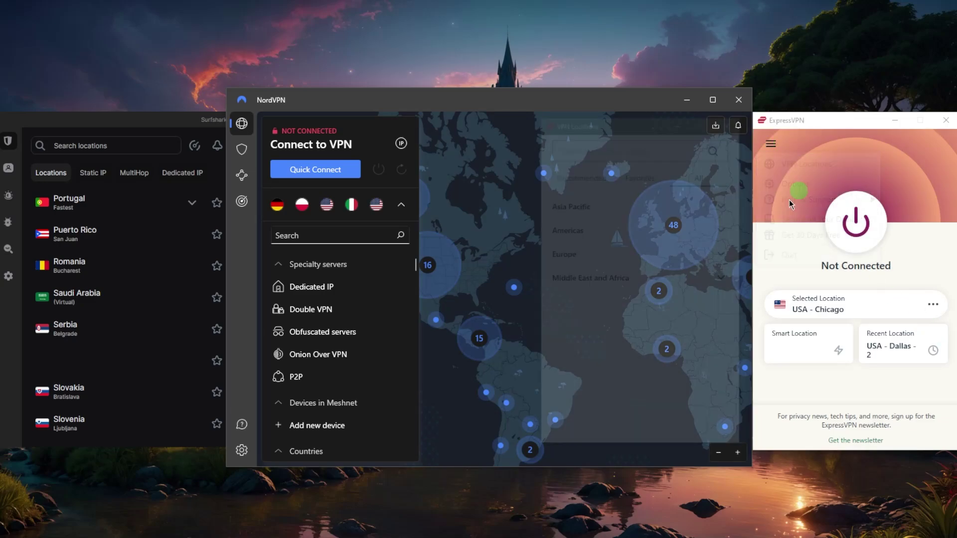
left_click(700, 176)
left_click(731, 121)
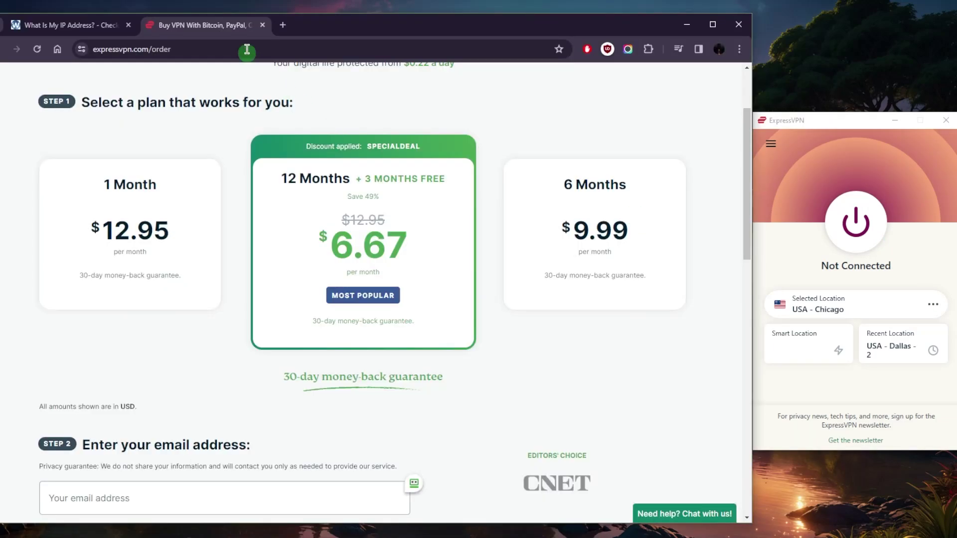
Show the What Is My IP Address tab reporting Chicago, then open ExpressVPN's main menu
left_click(80, 25)
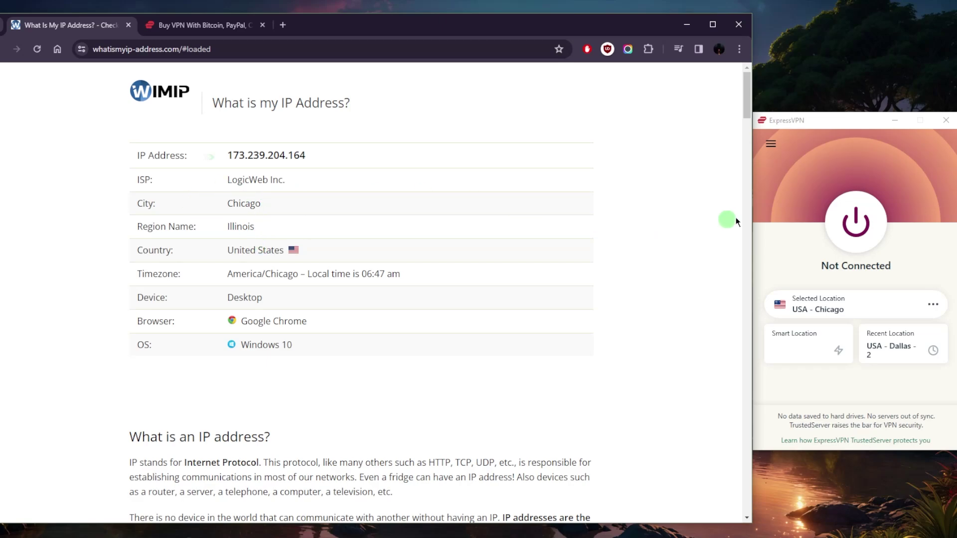
left_click(796, 240)
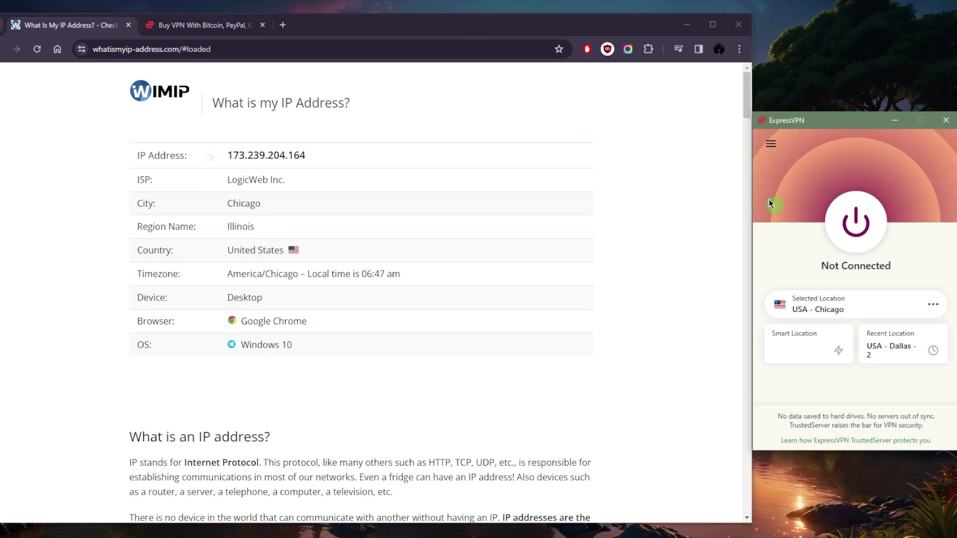
left_click(770, 146)
Pick USA - Phoenix under Americas > United States in VPN Locations and connect
left_click(789, 165)
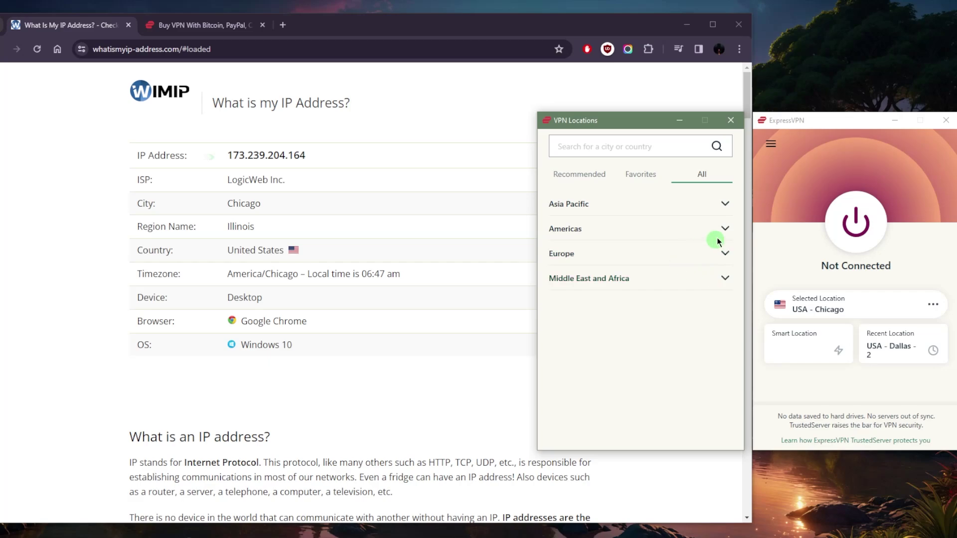
left_click(723, 228)
left_click(715, 254)
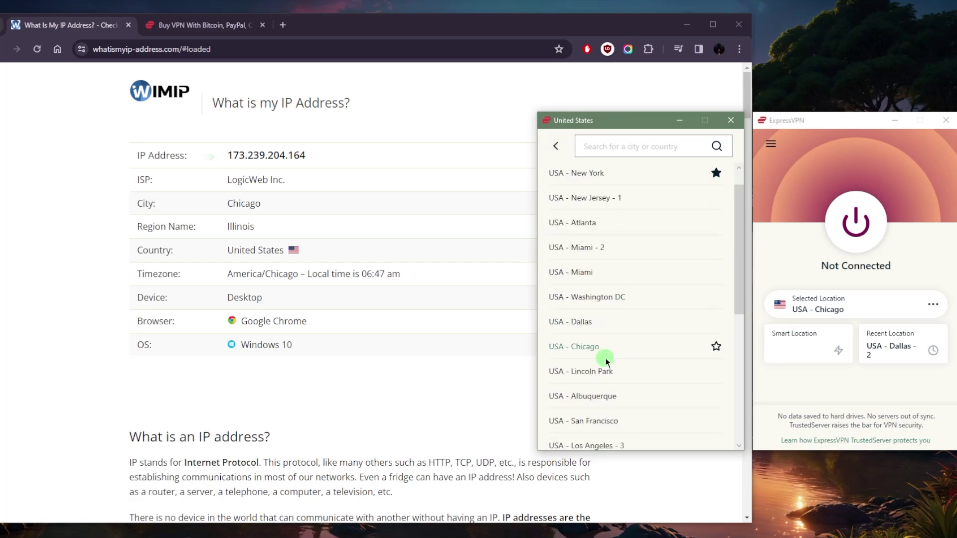
scroll(606, 360, "down", 5)
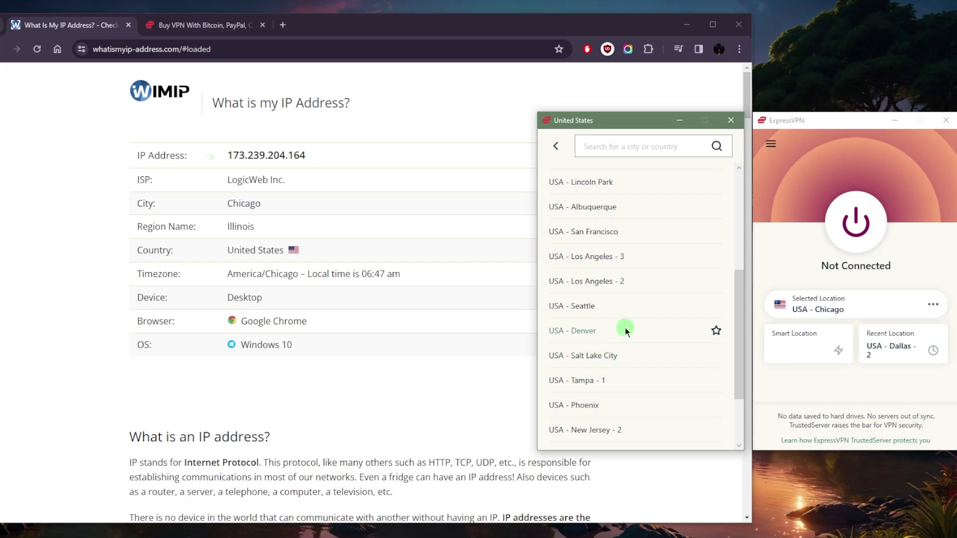
left_click(588, 406)
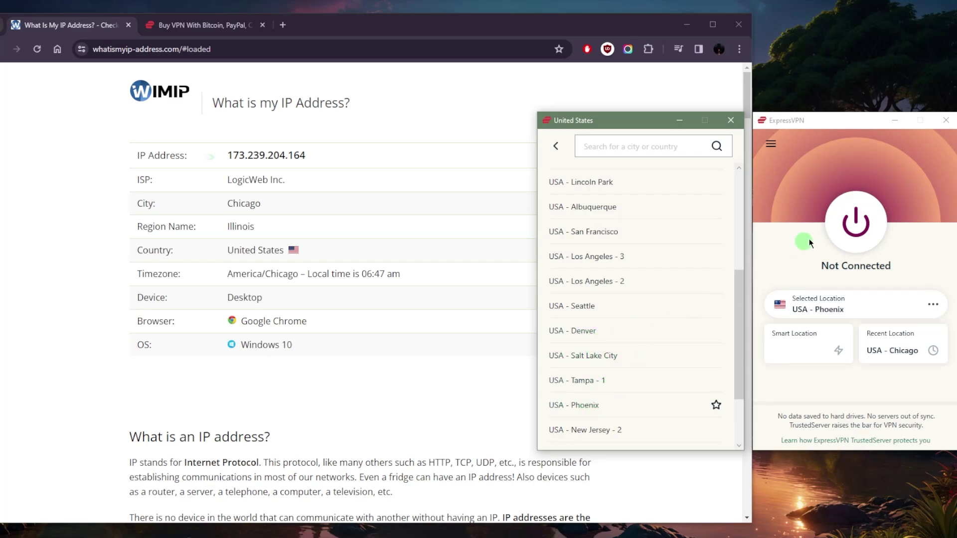
left_click(509, 309)
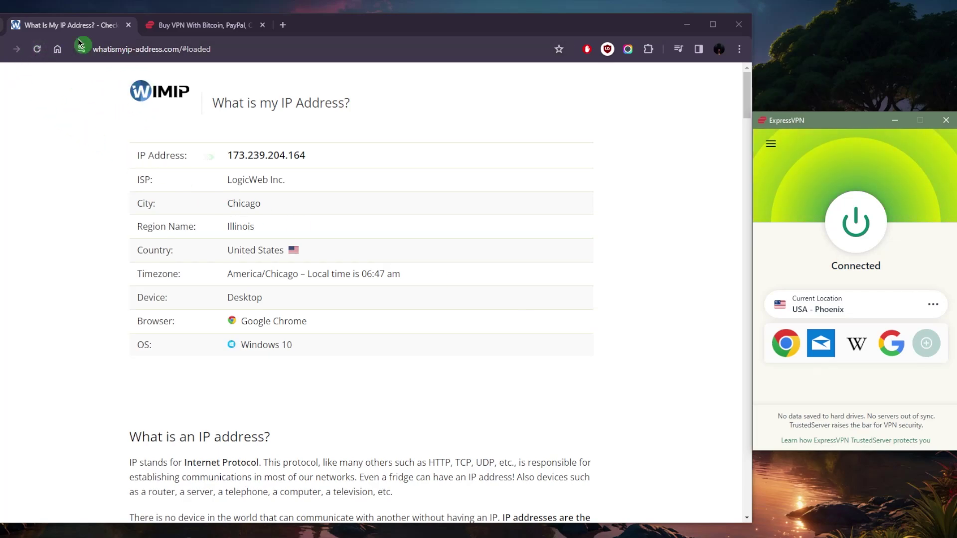
Reload the IP checker to show Phoenix, Arizona with IP 216.24.212.25
left_click(40, 48)
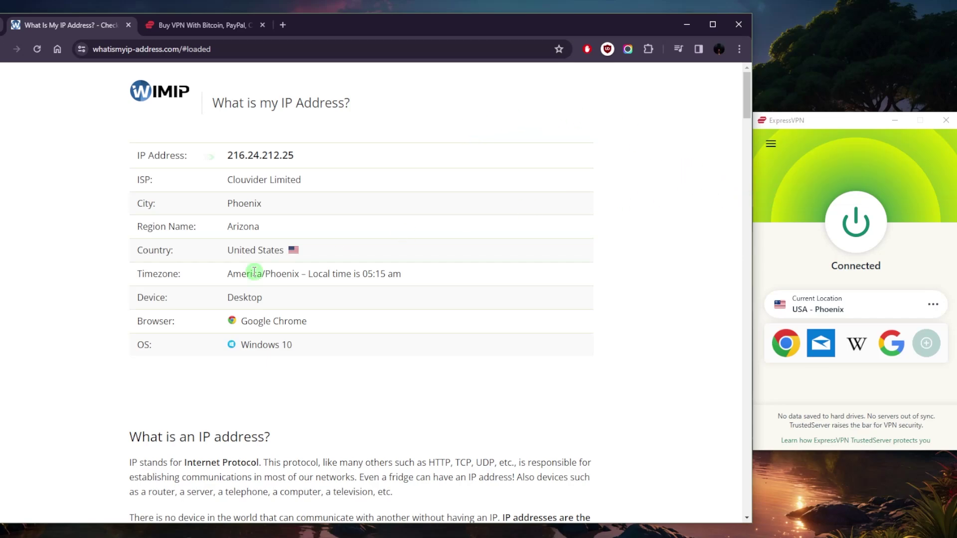
Minimize Chrome, cycle Surfshark and NordVPN forward, pan NordVPN's map, and reopen ExpressVPN's US list
left_click(678, 27)
left_click(196, 128)
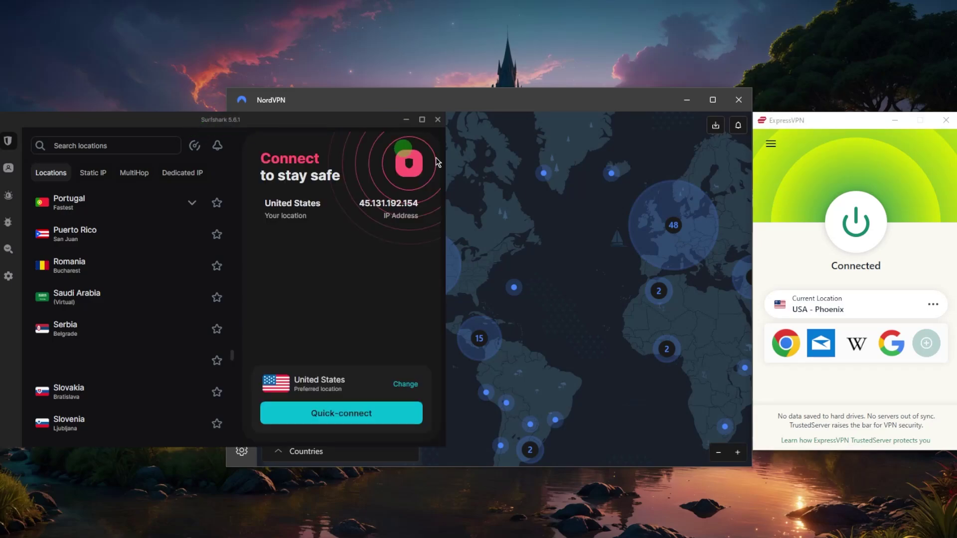
left_click(516, 246)
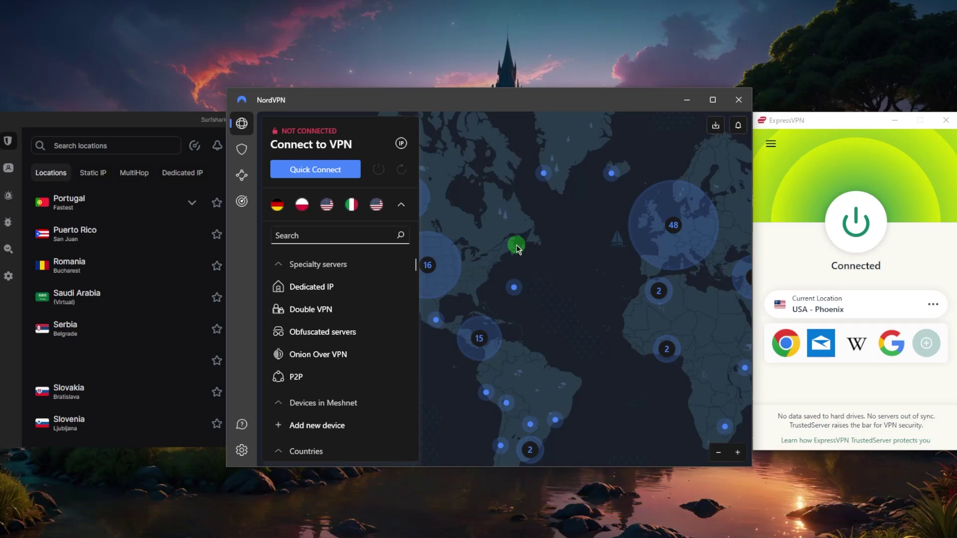
left_click(809, 187)
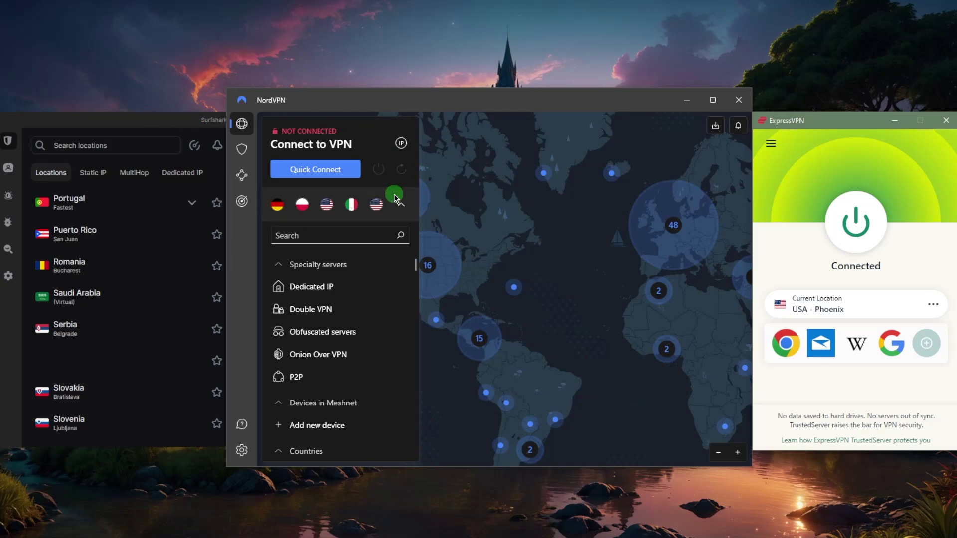
left_click_drag(520, 238, 483, 230)
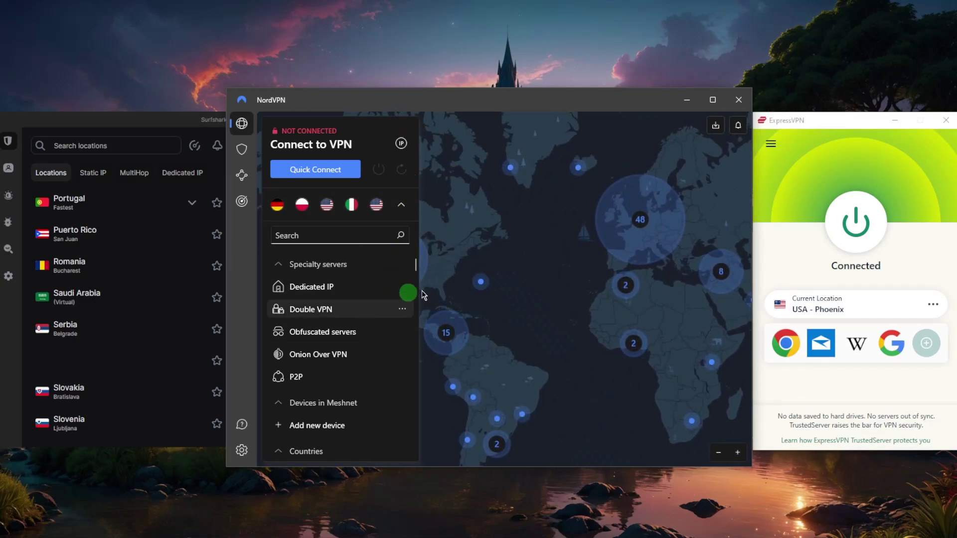
left_click(798, 194)
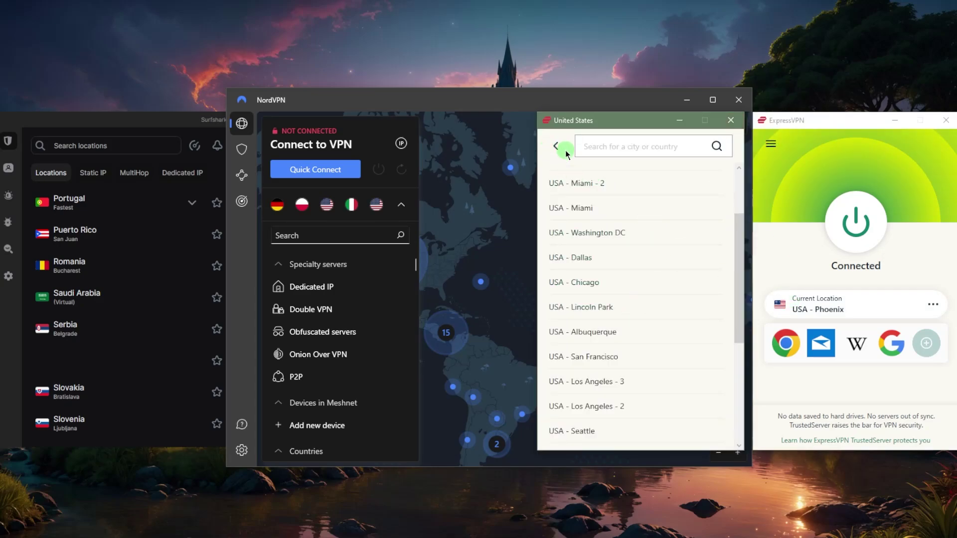
Back out of ExpressVPN's United States city list and close the VPN Locations window
left_click(564, 150)
scroll(630, 289, "down", 3)
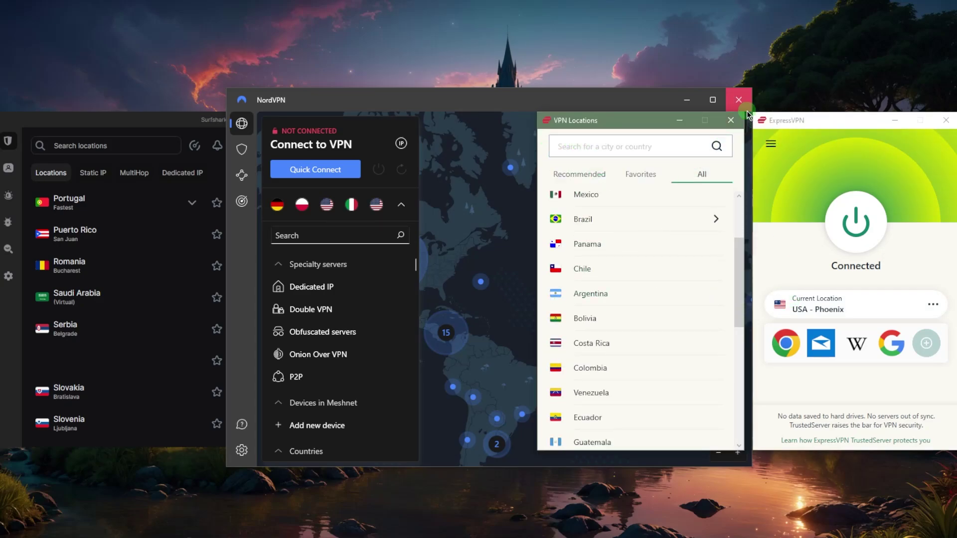
left_click(731, 120)
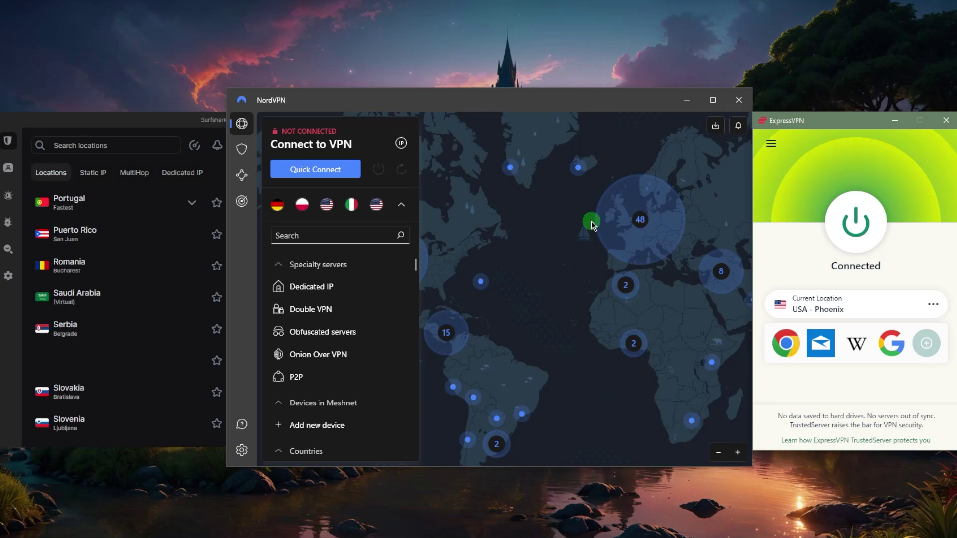
Look through NordVPN's Threat Protection, Meshnet and Dark Web Monitor pages, then pan the map right
left_click(242, 149)
left_click(241, 175)
left_click(242, 201)
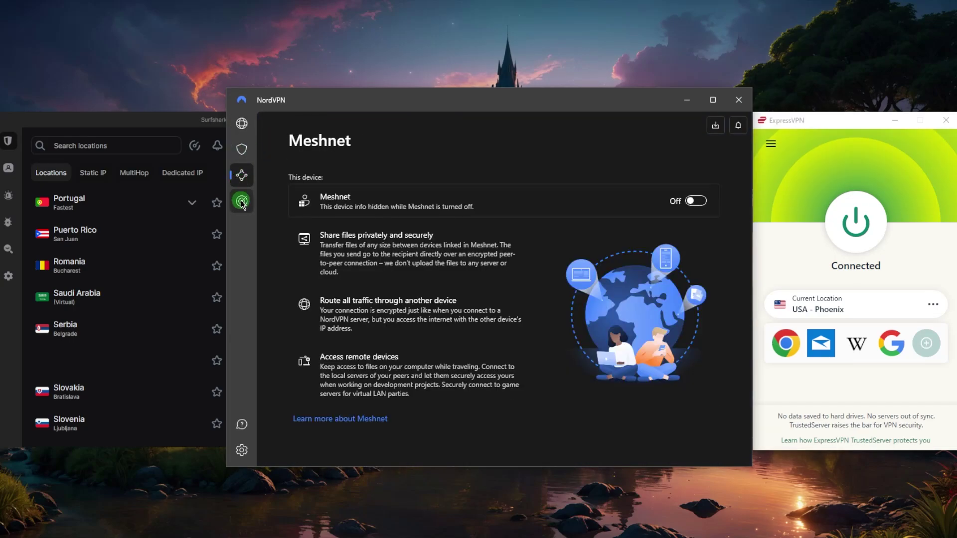
left_click(242, 123)
left_click(473, 213)
left_click_drag(489, 218, 599, 215)
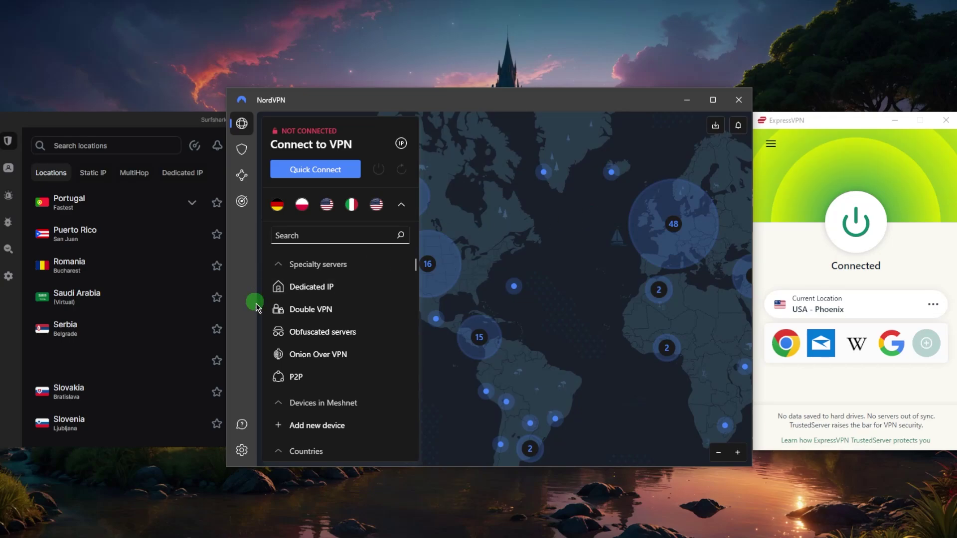
Disconnect ExpressVPN, review NordVPN's connection settings, then zoom NordVPN's server map
left_click(825, 234)
left_click(242, 451)
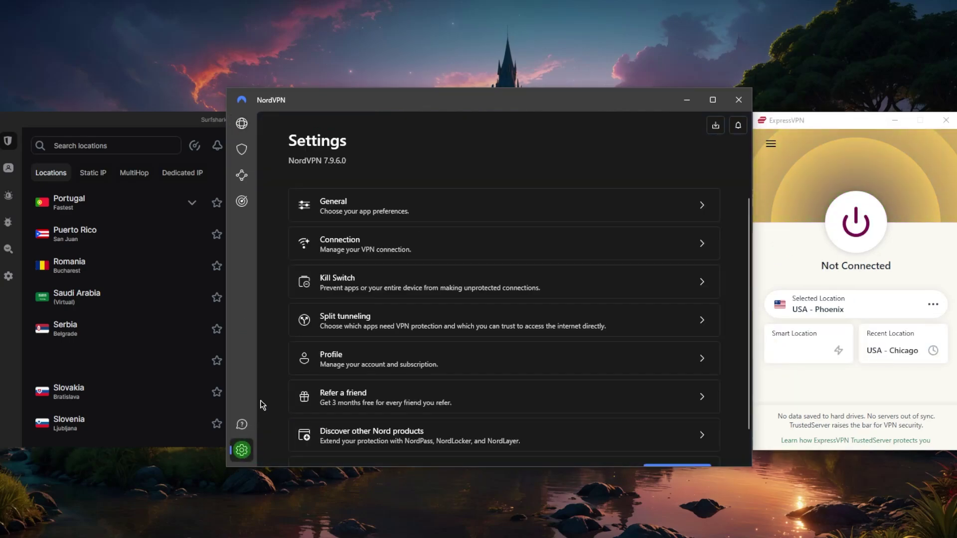
left_click(385, 246)
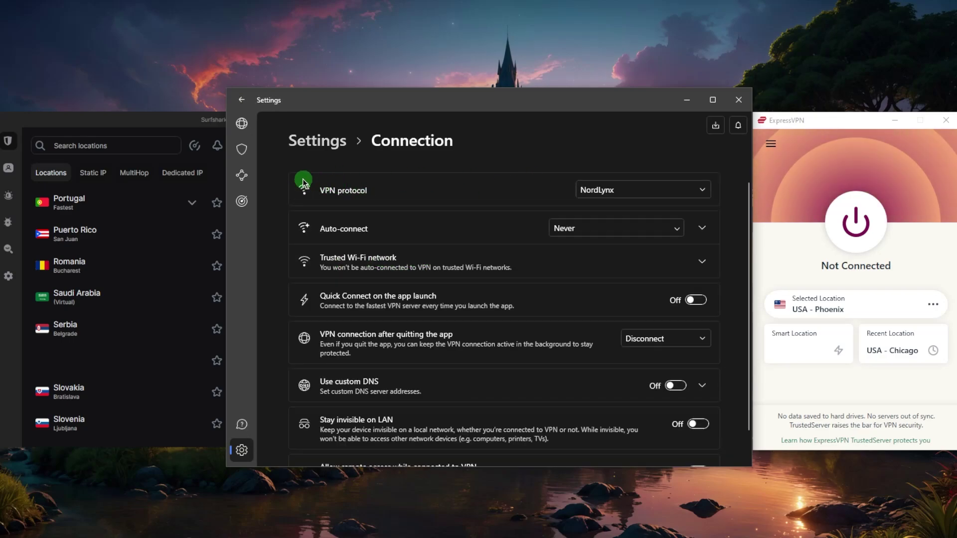
left_click(242, 123)
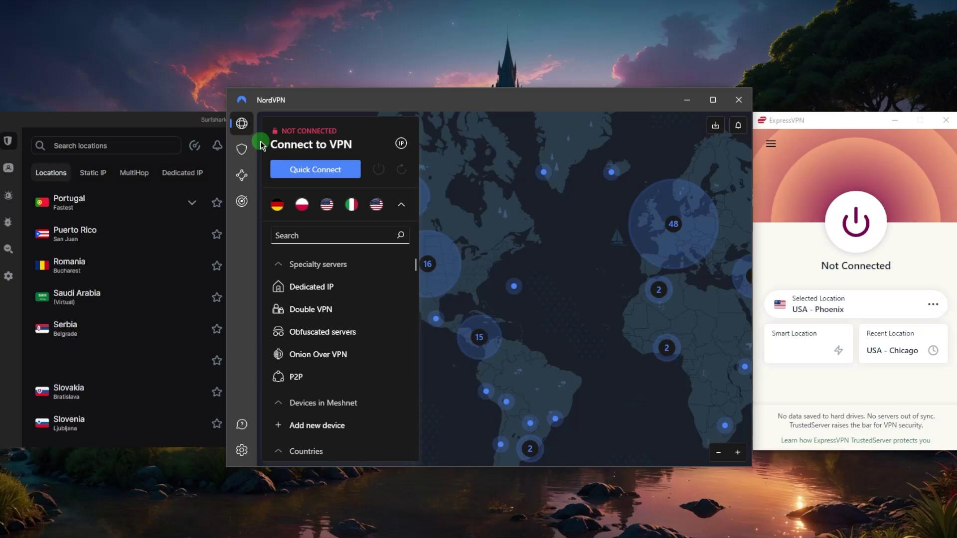
scroll(533, 241, "up", 3)
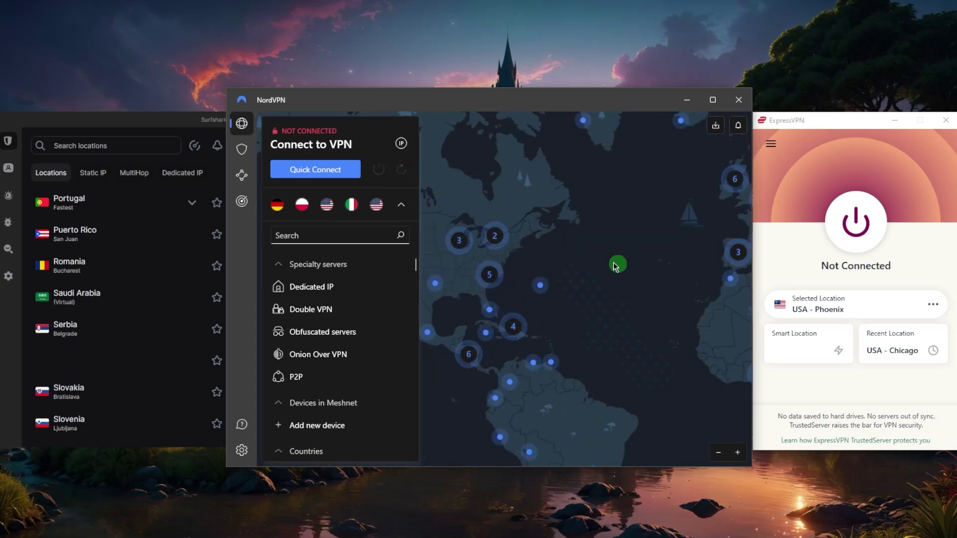
scroll(608, 261, "down", 2)
scroll(538, 281, "up", 2)
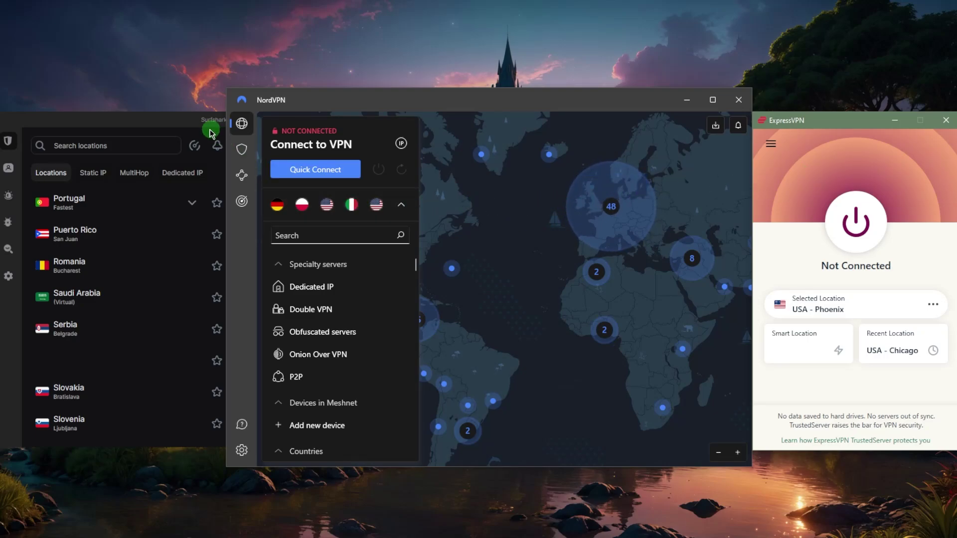
left_click(177, 120)
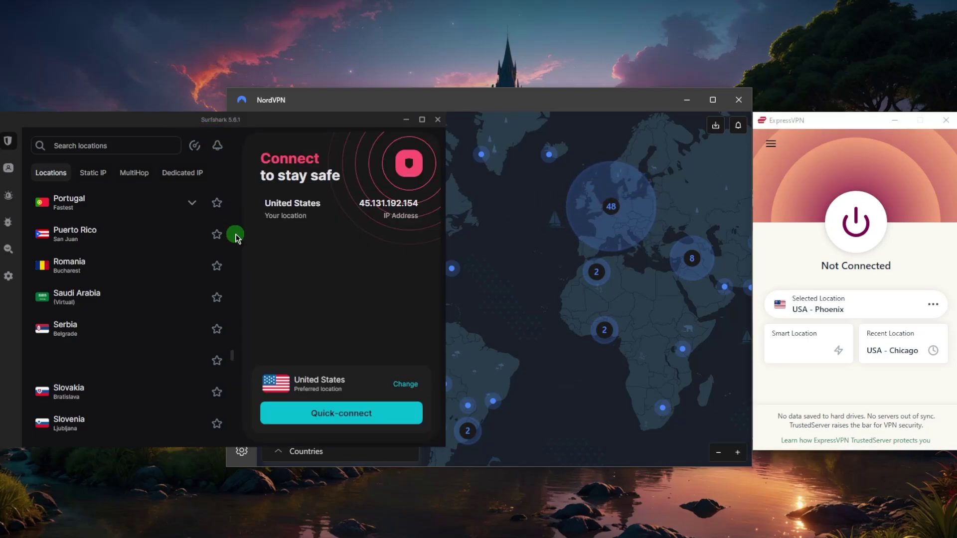
left_click_drag(236, 362, 234, 145)
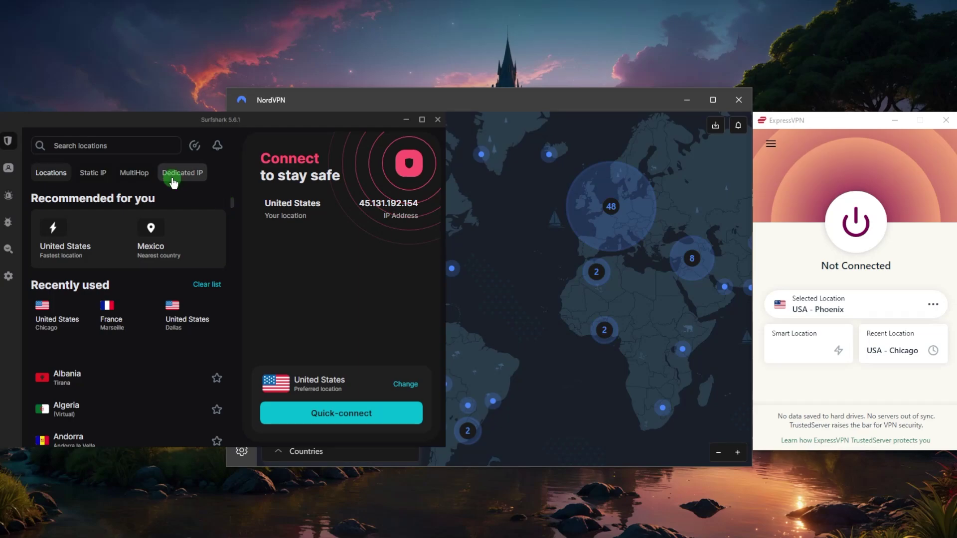
mouse_move(23, 157)
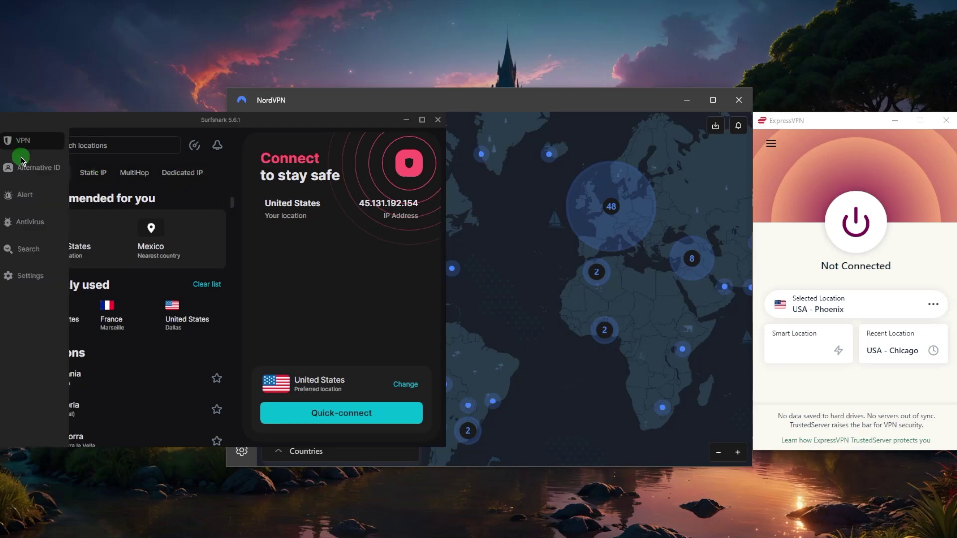
left_click(25, 222)
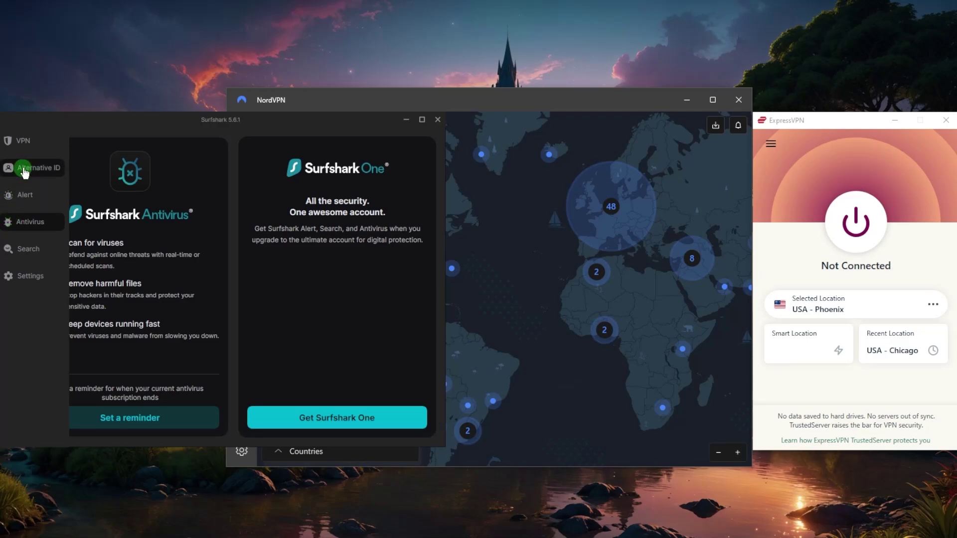
left_click(20, 142)
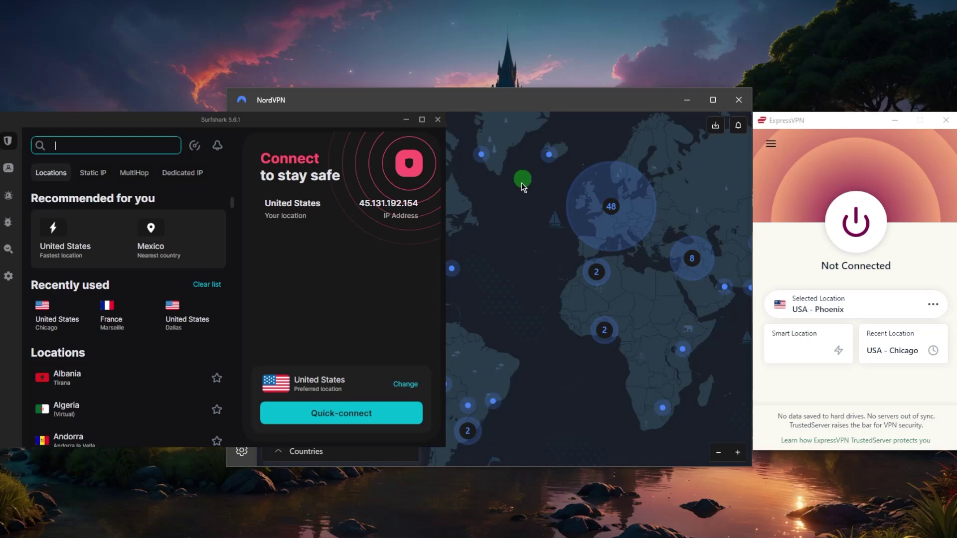
left_click(451, 204)
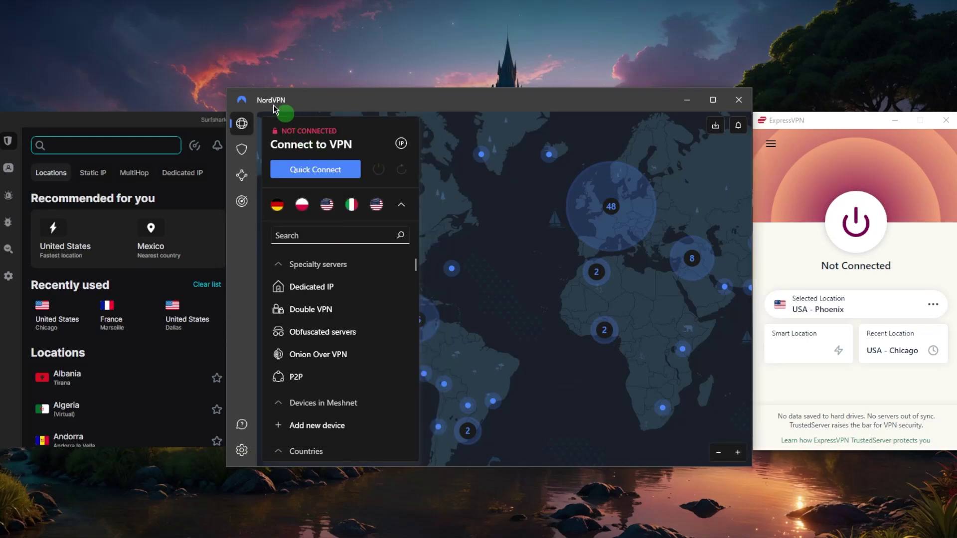
left_click(609, 172)
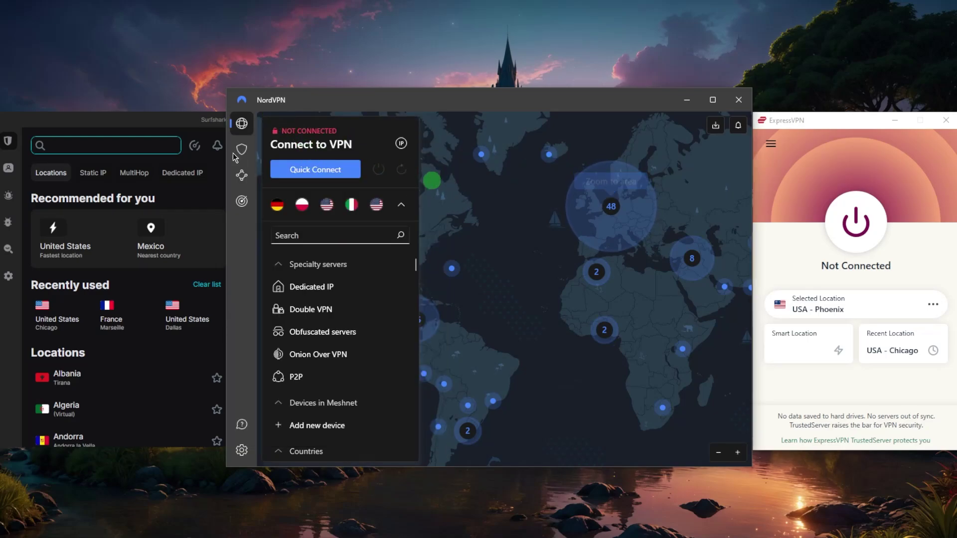
left_click(142, 140)
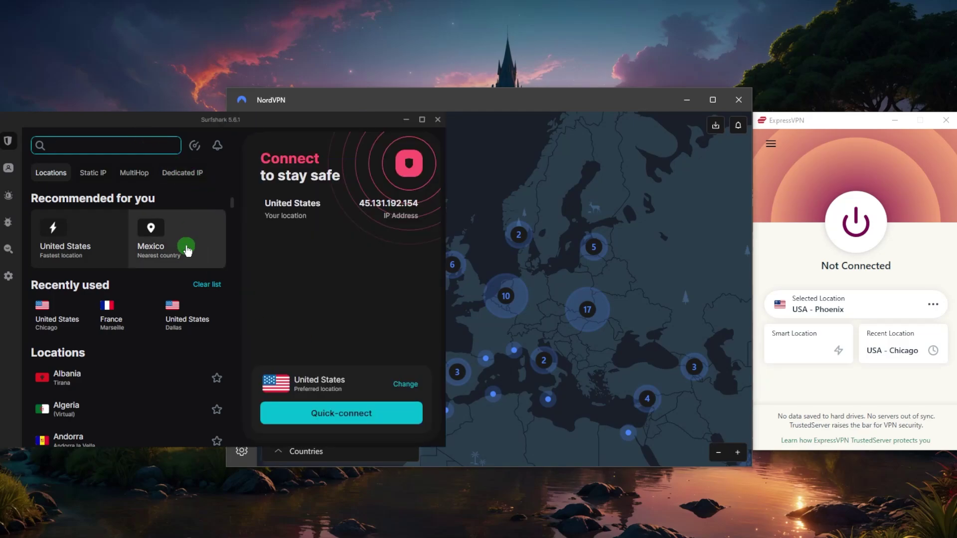
left_click(272, 278)
scroll(175, 220, "down", 2)
scroll(180, 243, "up", 2)
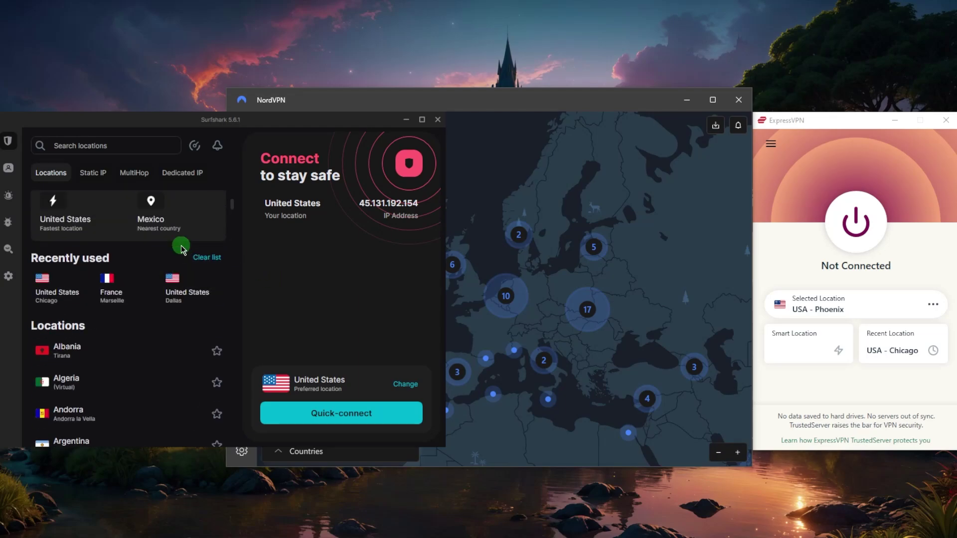
left_click(534, 179)
scroll(445, 296, "down", 3)
Zoom and pan NordVPN's map toward Europe, then bring ExpressVPN forward
scroll(471, 195, "up", 2)
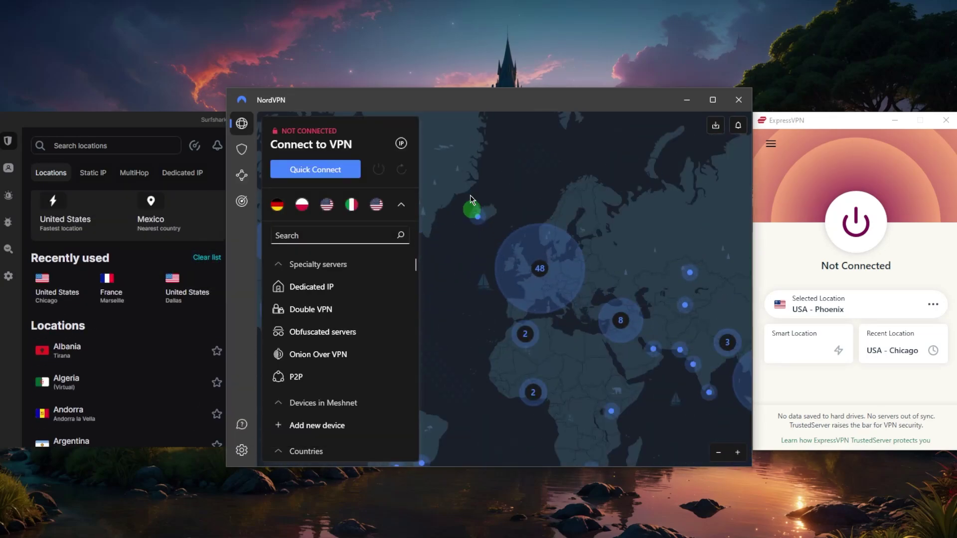
left_click_drag(531, 171, 589, 198)
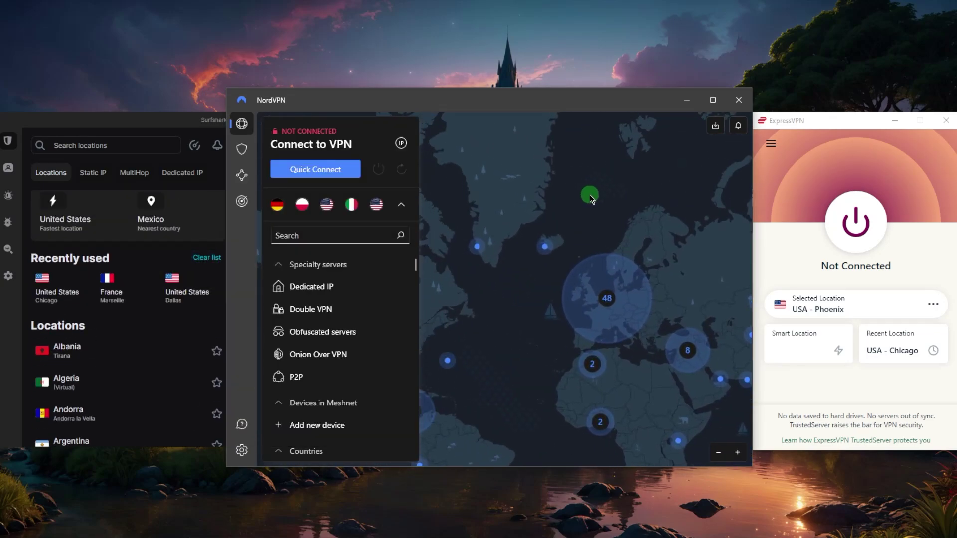
left_click(788, 169)
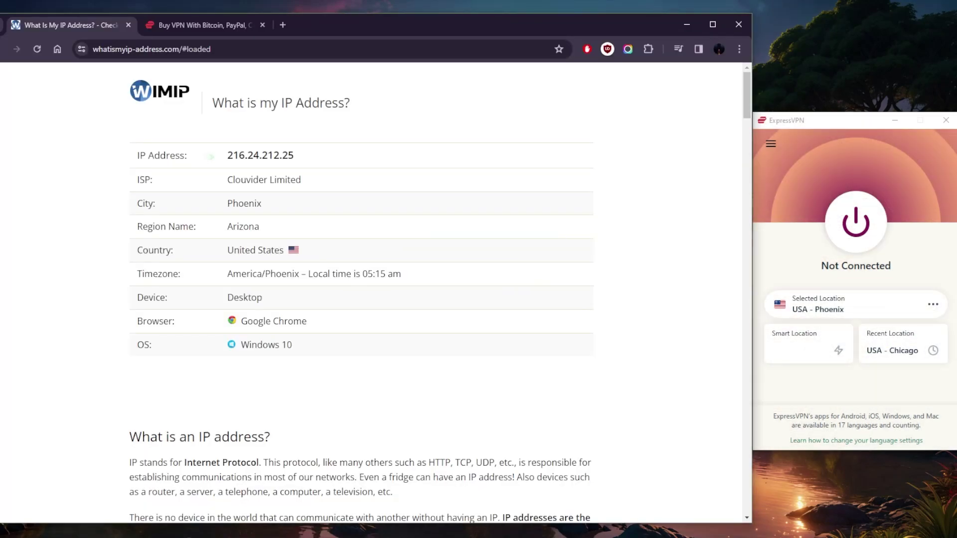
Review ExpressVPN's 1-, 6- and 12-month plans on the order page, then return to the IP results
left_click(211, 26)
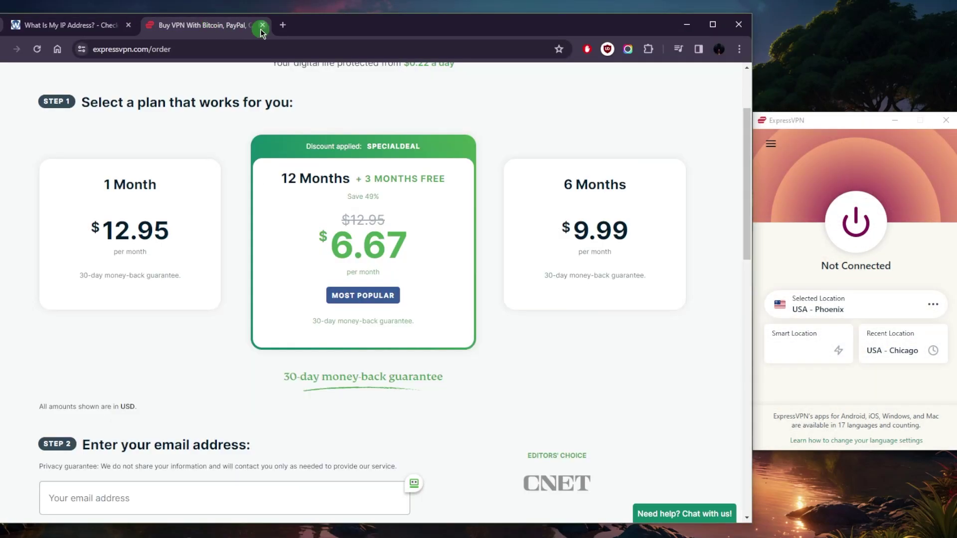
scroll(312, 355, "up", 3)
scroll(292, 373, "down", 3)
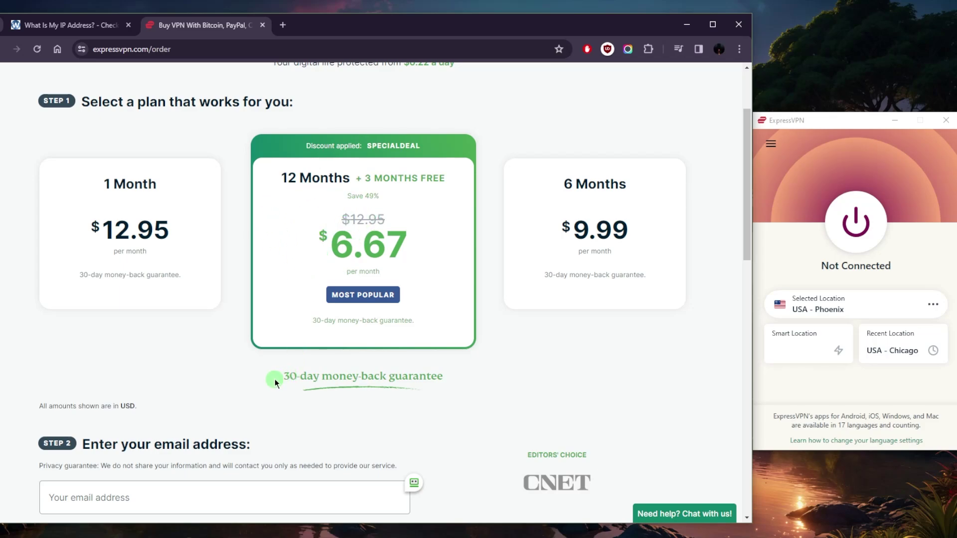
left_click_drag(275, 383, 441, 379)
left_click(423, 379)
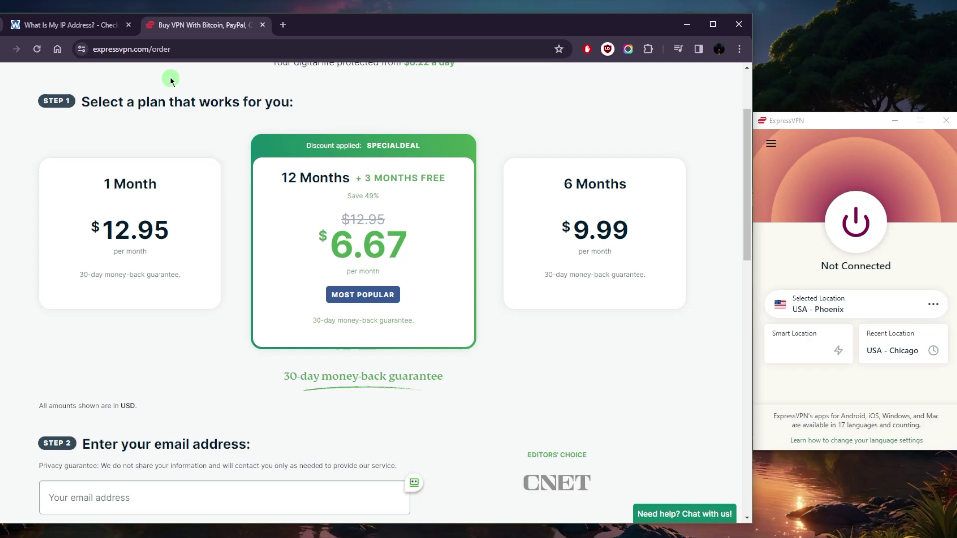
left_click(119, 26)
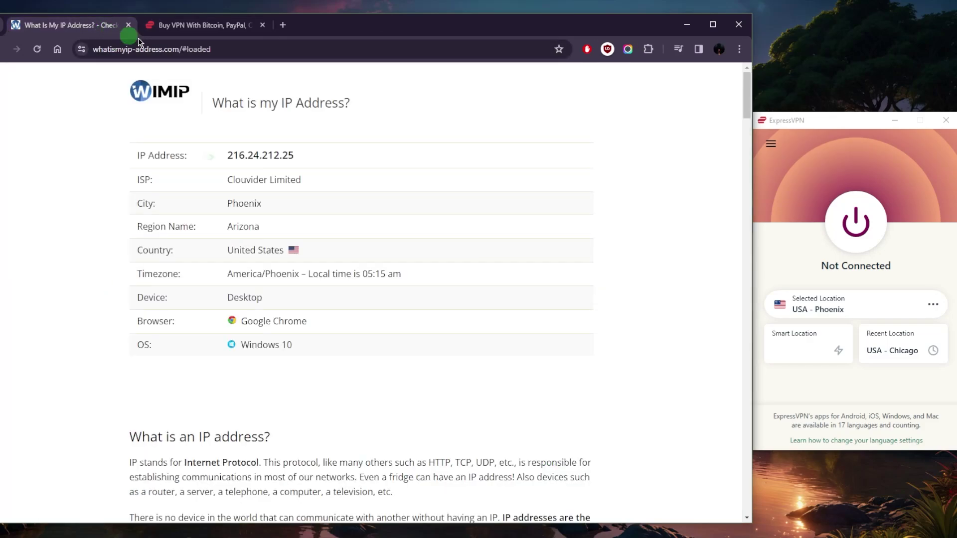
Minimize Chrome and connect ExpressVPN via the Recent Location card USA - Chicago
left_click(687, 24)
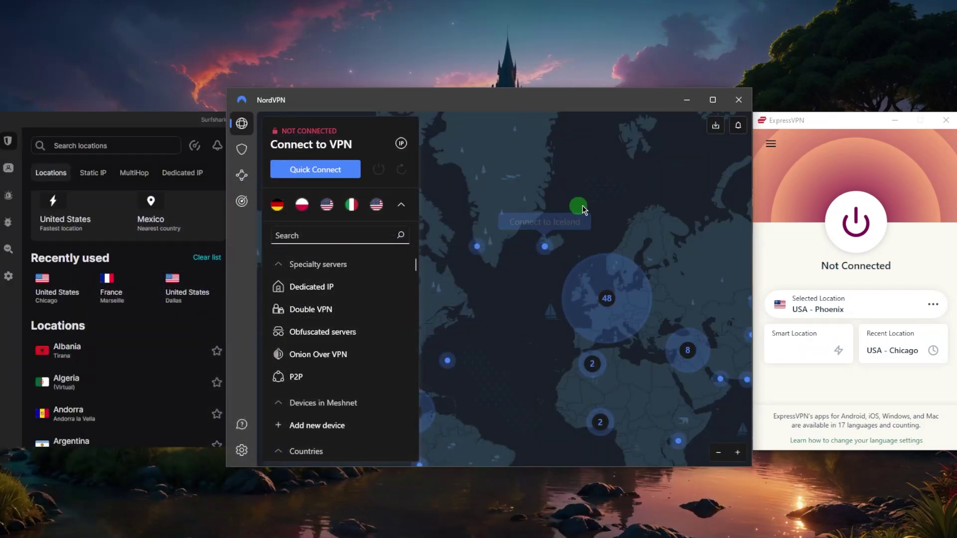
scroll(632, 182, "down", 4)
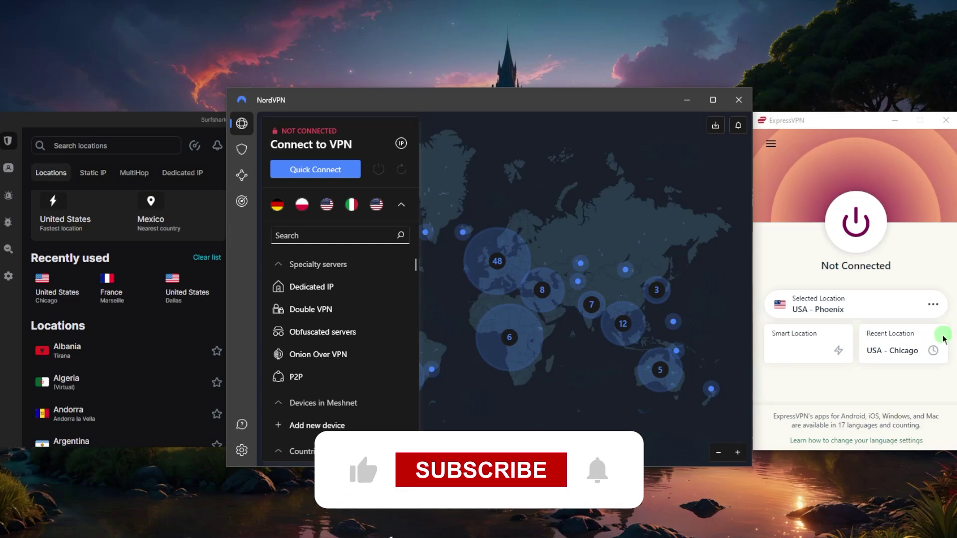
left_click(943, 338)
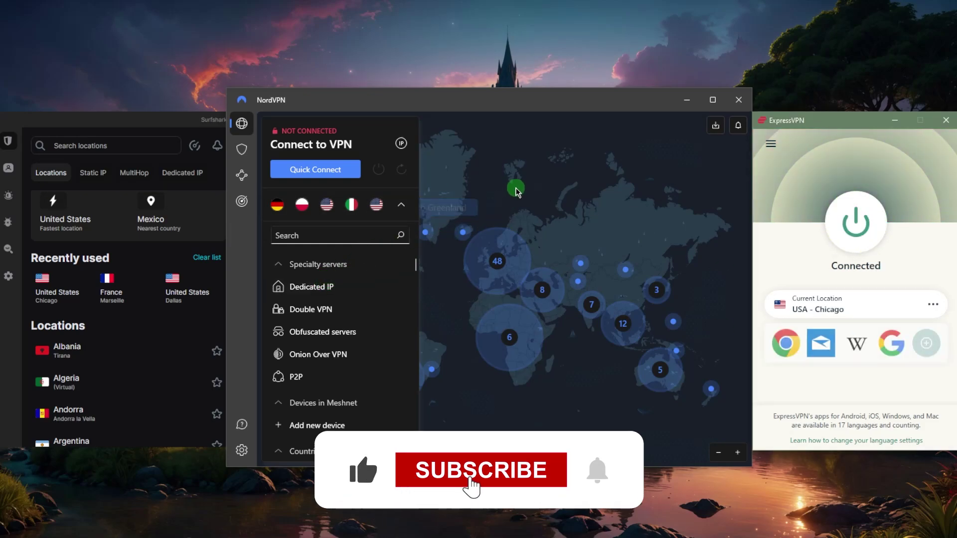